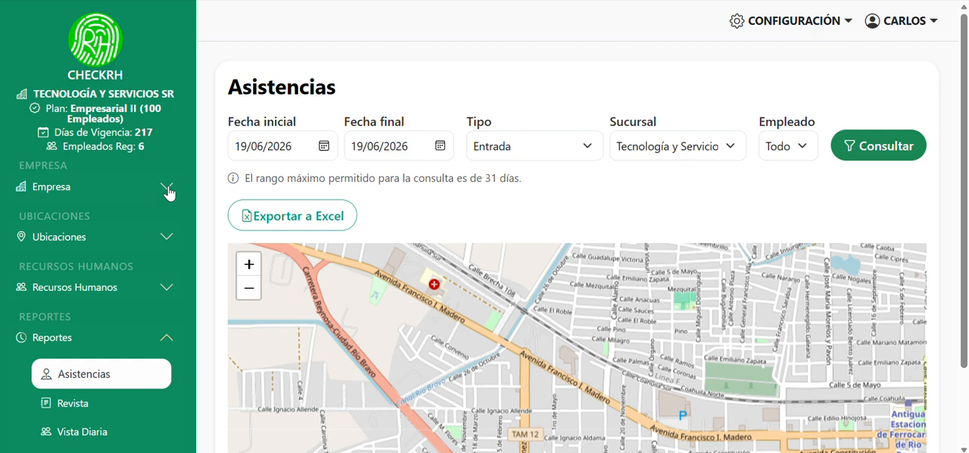
# Review the current company's profile from its identification data down to its country, and close it without changes
pyautogui.click(167, 187)
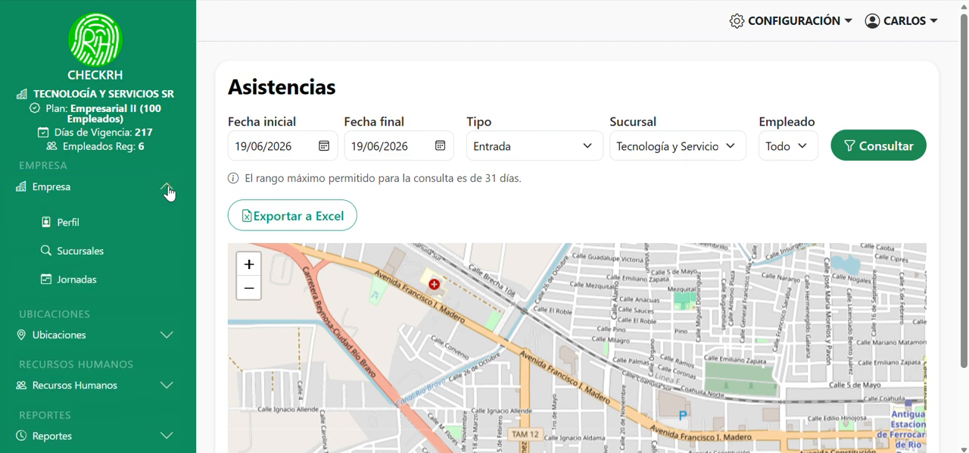
pyautogui.click(118, 230)
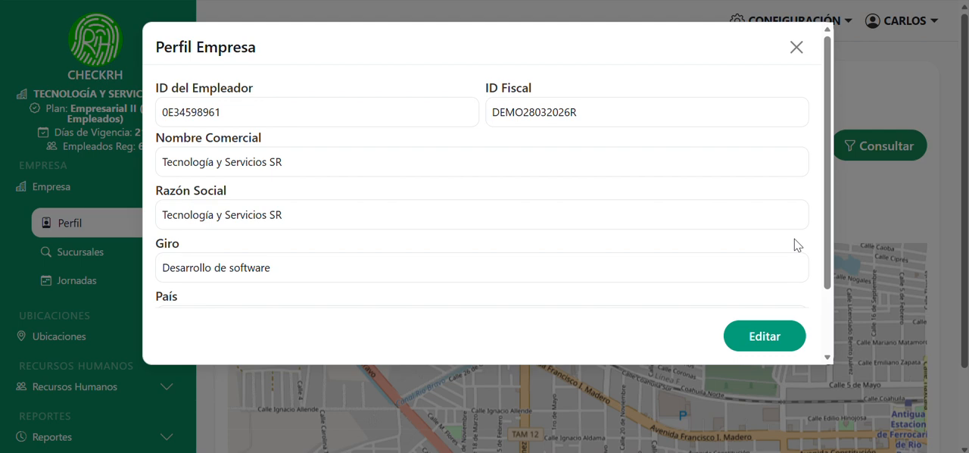
pyautogui.moveTo(829, 242); pyautogui.dragTo(828, 331)
pyautogui.click(796, 49)
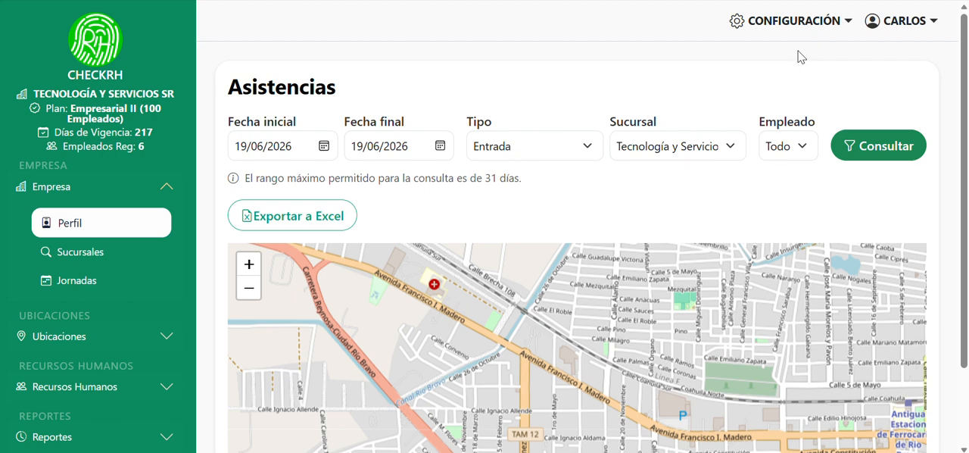
# Open the list of registered companies and activate its search field
pyautogui.click(836, 25)
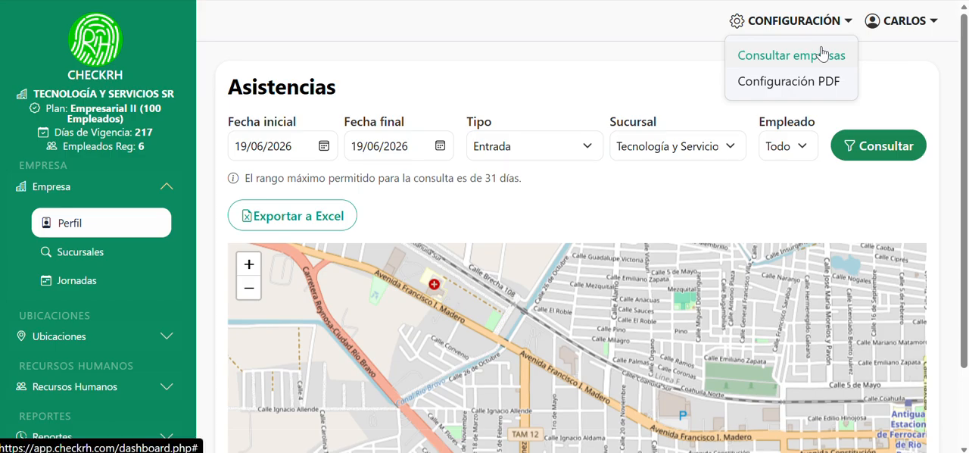
pyautogui.click(822, 54)
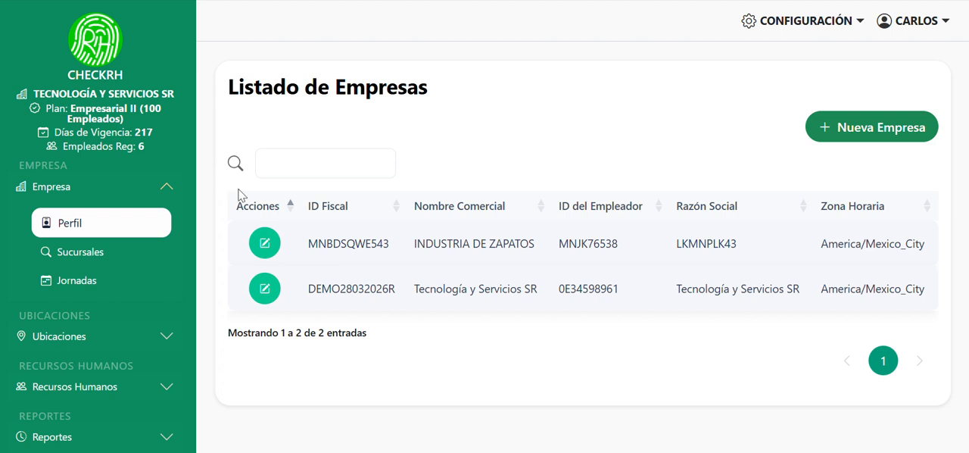
pyautogui.click(278, 170)
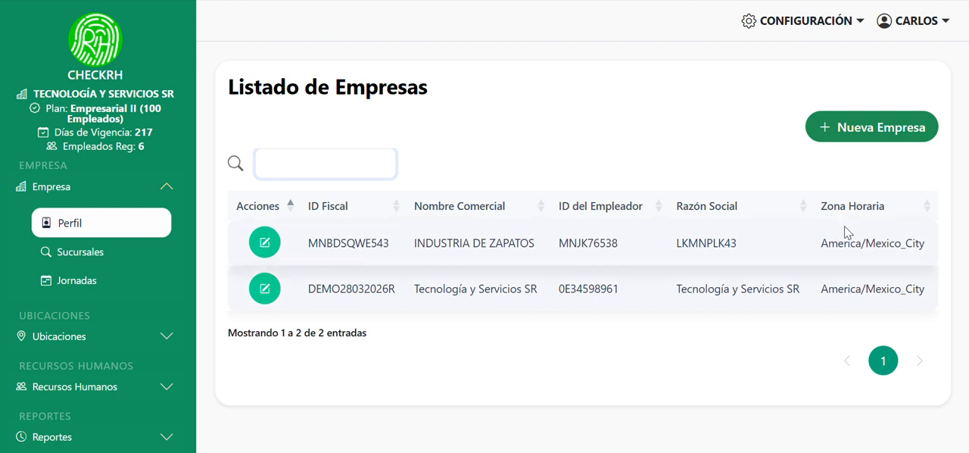
# Review the whole INDUSTRIA DE ZAPATOS company record in its edit form and close it without changes
pyautogui.click(270, 246)
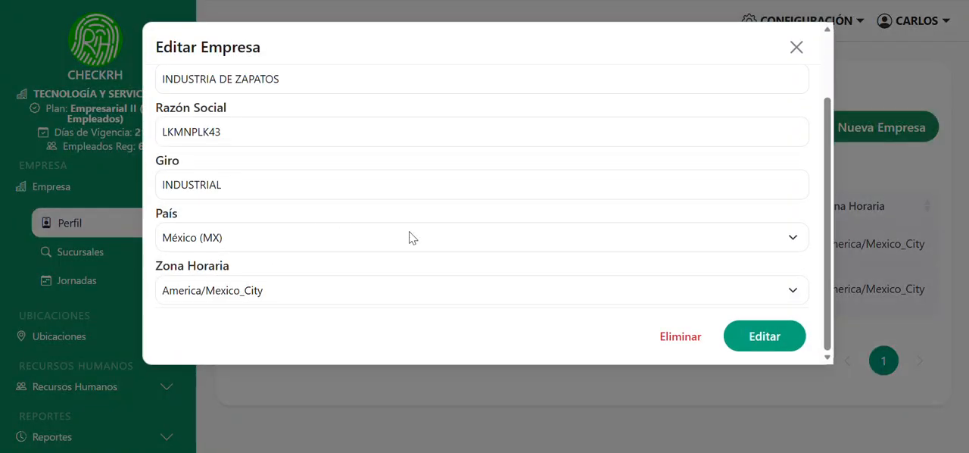
pyautogui.moveTo(826, 242); pyautogui.dragTo(824, 148)
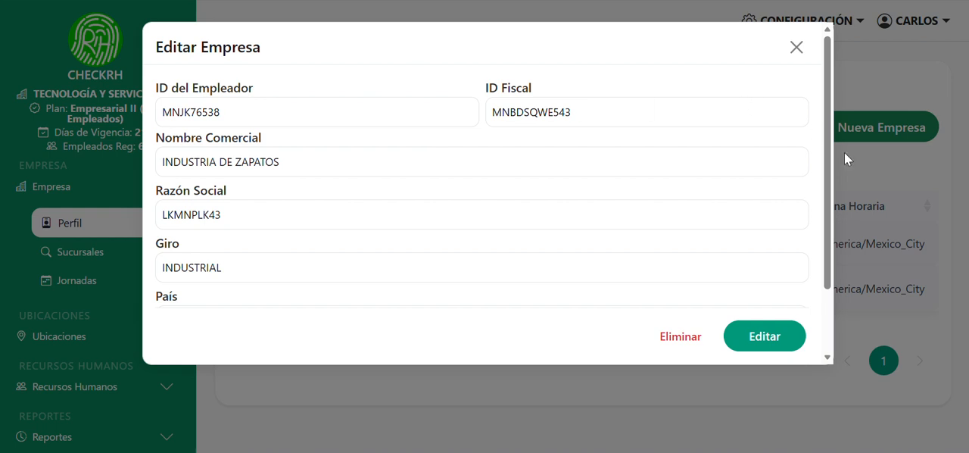
pyautogui.moveTo(824, 167); pyautogui.dragTo(834, 256)
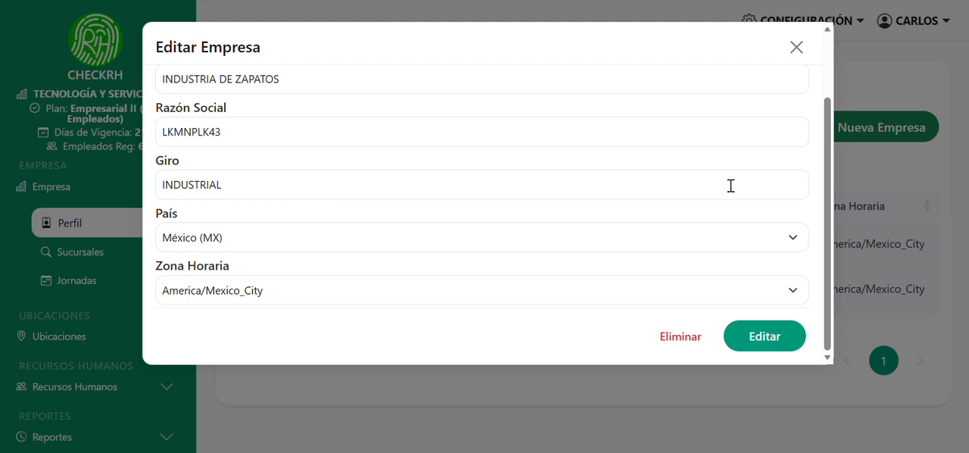
pyautogui.click(796, 47)
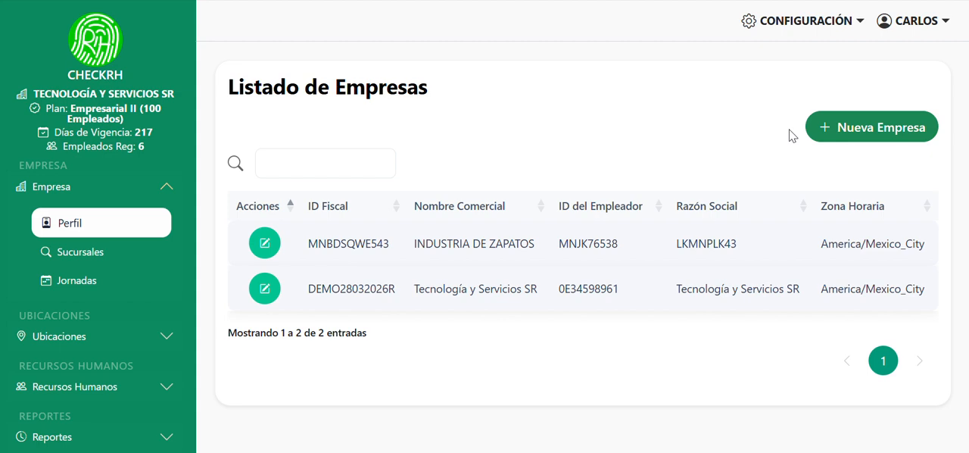
# Start a new company record from the company list
pyautogui.click(862, 132)
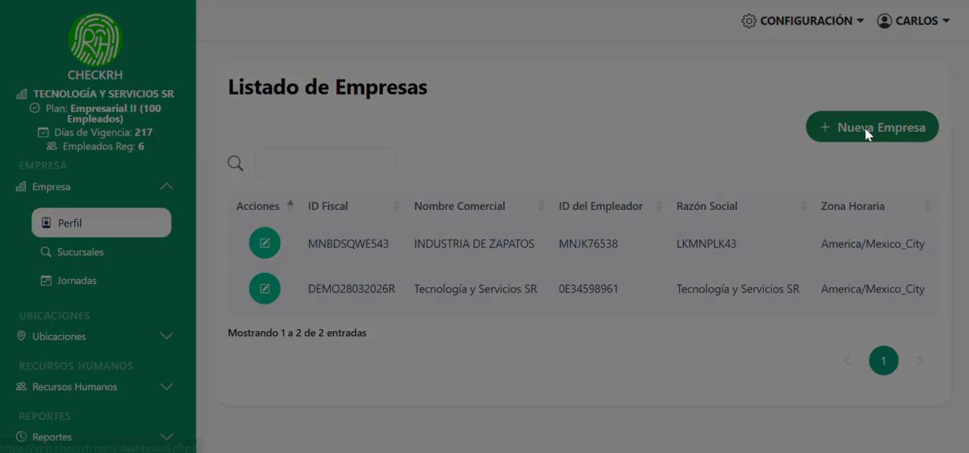
pyautogui.scroll(5, 825, 59)
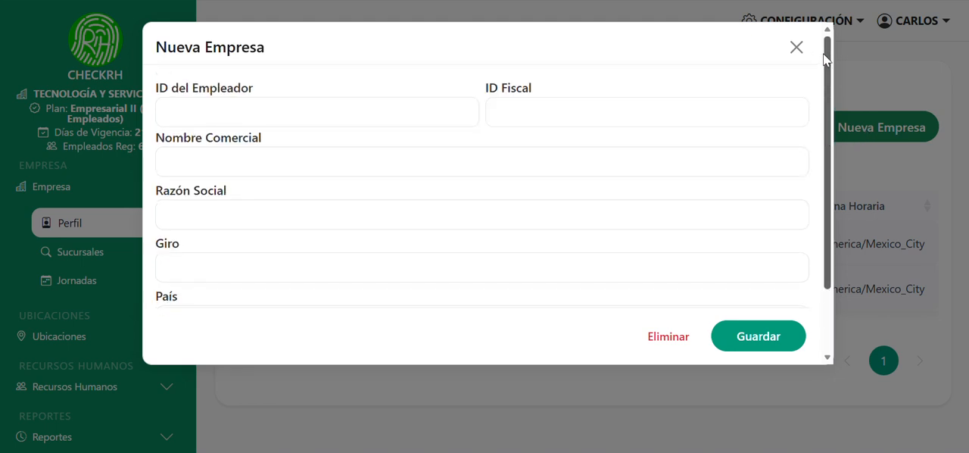
# Try to reuse the second saved employer ID suggestion for the new company, dismissing any resulting notice
pyautogui.click(436, 119)
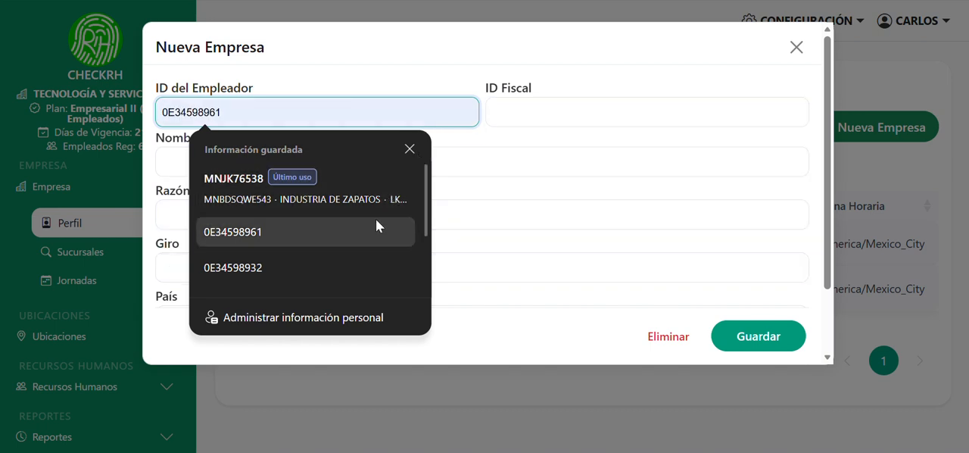
pyautogui.click(375, 229)
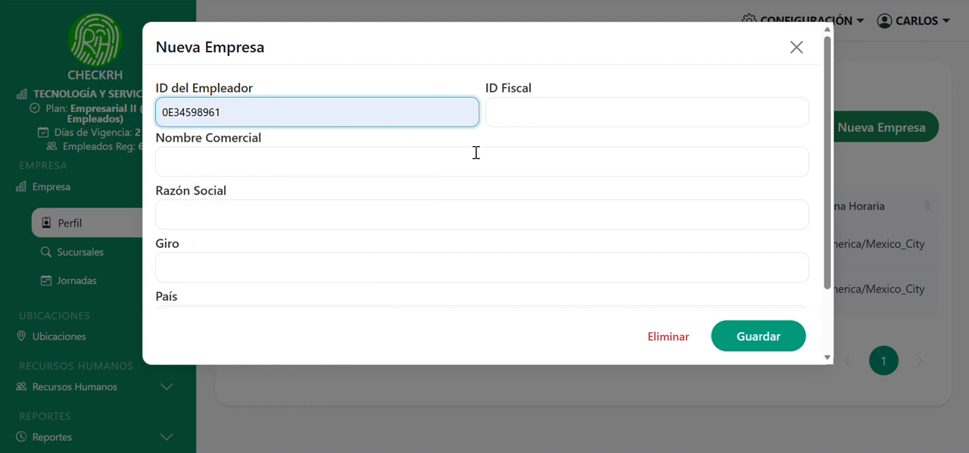
pyautogui.click(557, 122)
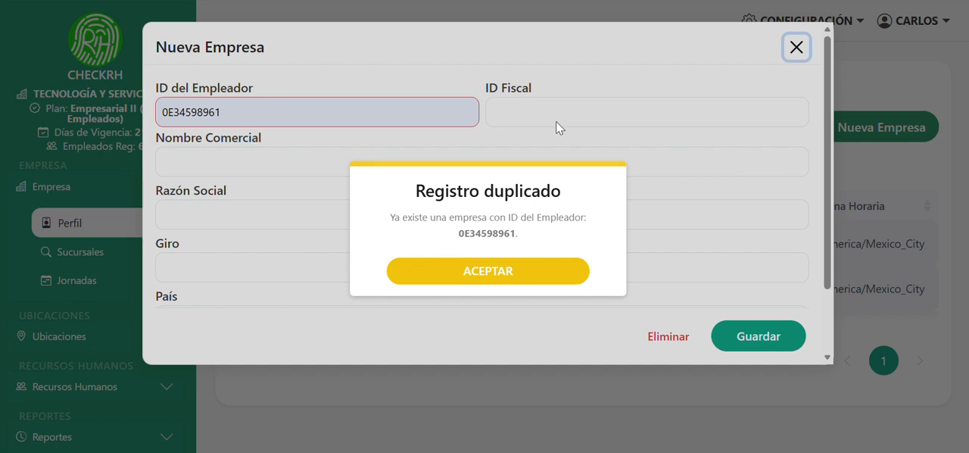
pyautogui.click(512, 280)
# Clear the new company's employer ID and enter a different, unused one
pyautogui.click(459, 113)
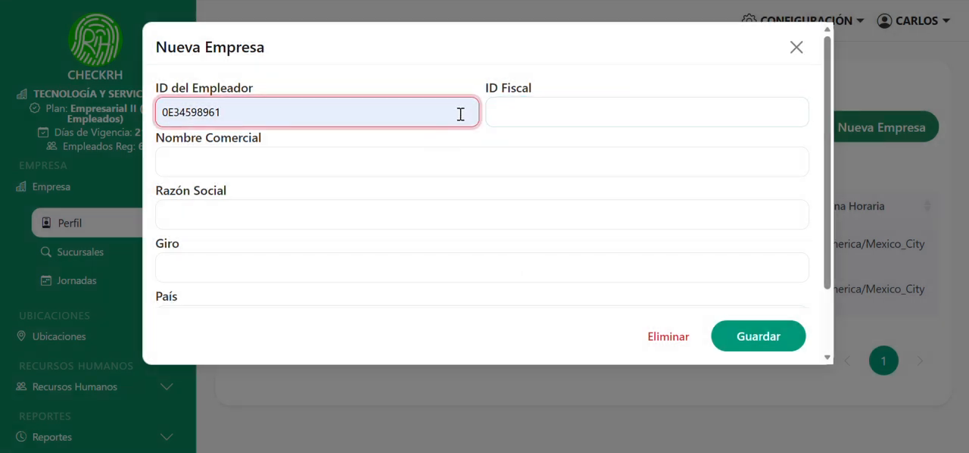
pyautogui.press('BackSpace')
pyautogui.press('BackSpace')
pyautogui.press('BackSpace')
pyautogui.press('BackSpace')
pyautogui.press('BackSpace')
pyautogui.press('BackSpace')
pyautogui.press('BackSpace')
pyautogui.press('BackSpace')
pyautogui.press('BackSpace')
pyautogui.press('BackSpace')
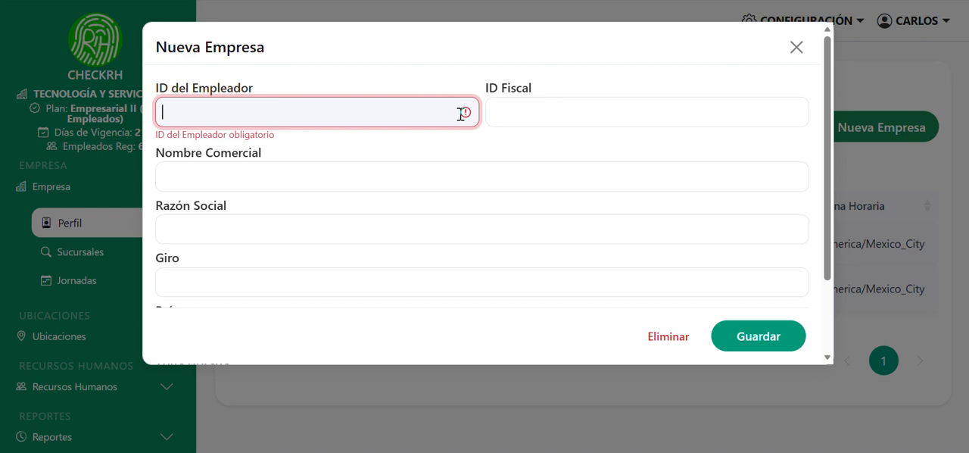
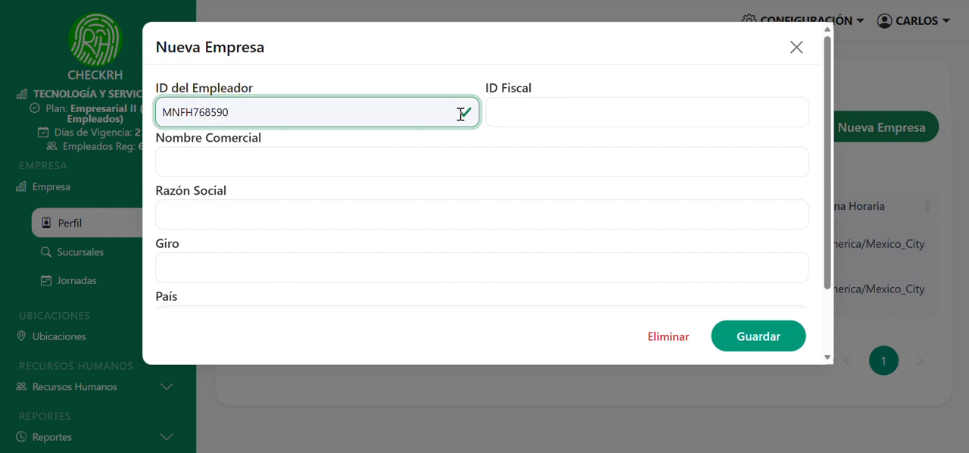
# Enter the new company's fiscal ID and set its commercial name to ZAPATOS Y ACESORIOS SA DE CV
pyautogui.click(558, 111)
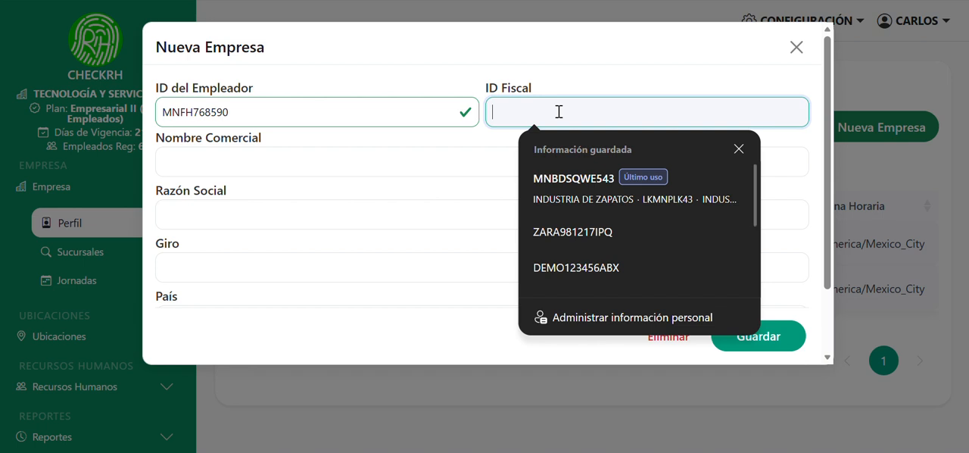
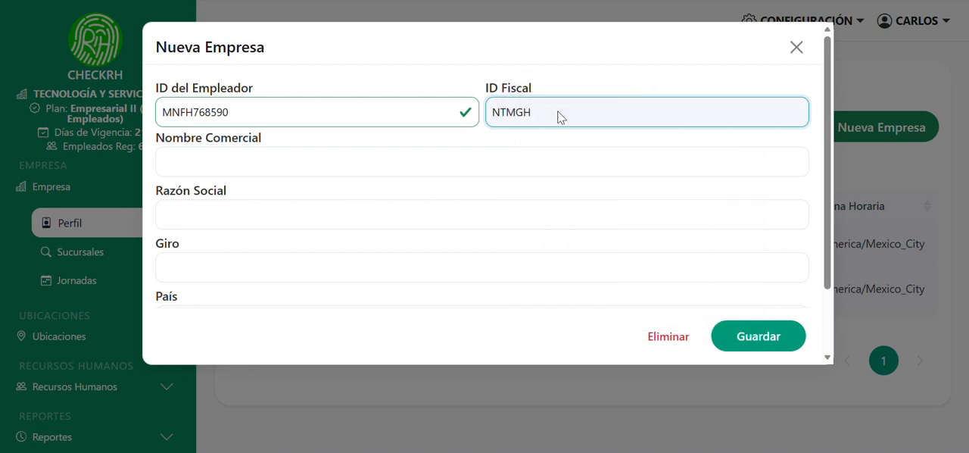
pyautogui.click(449, 165)
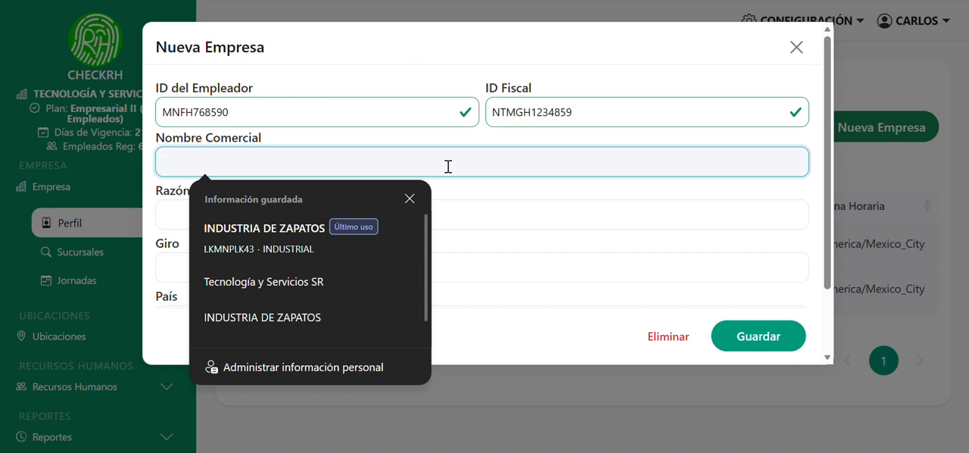
pyautogui.write('ZAPATOS')
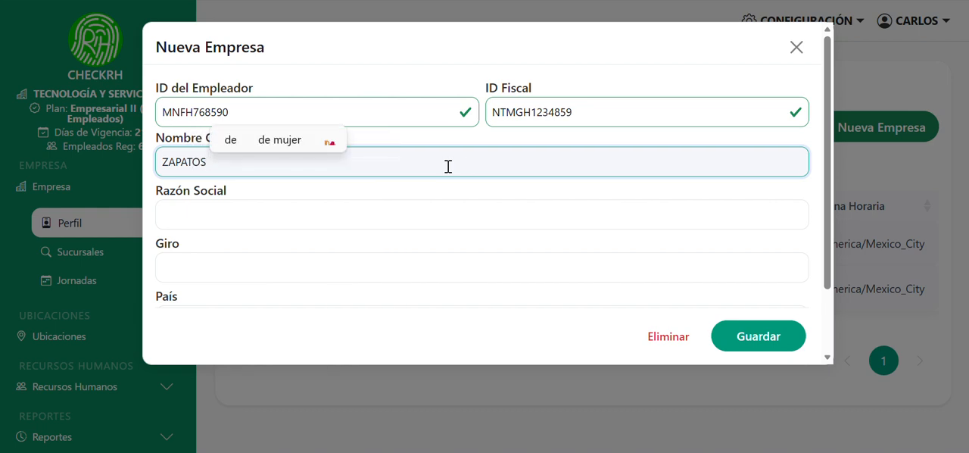
pyautogui.write(' Y')
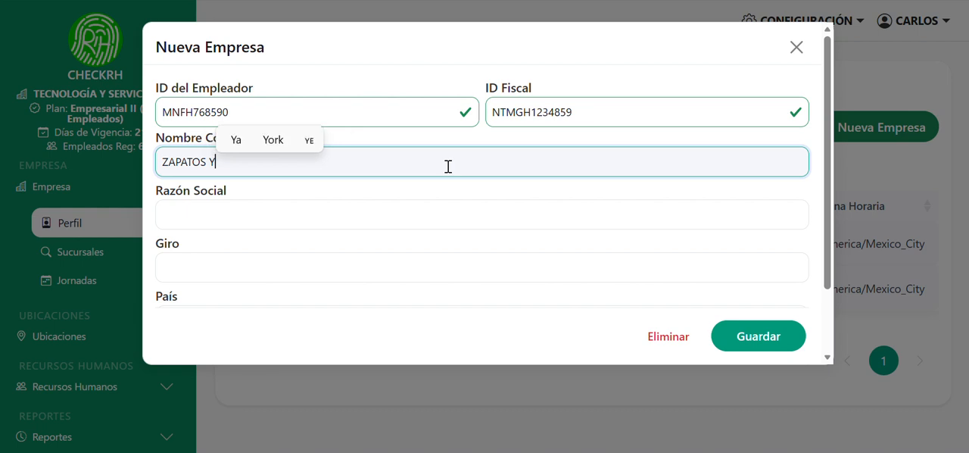
pyautogui.write(' A')
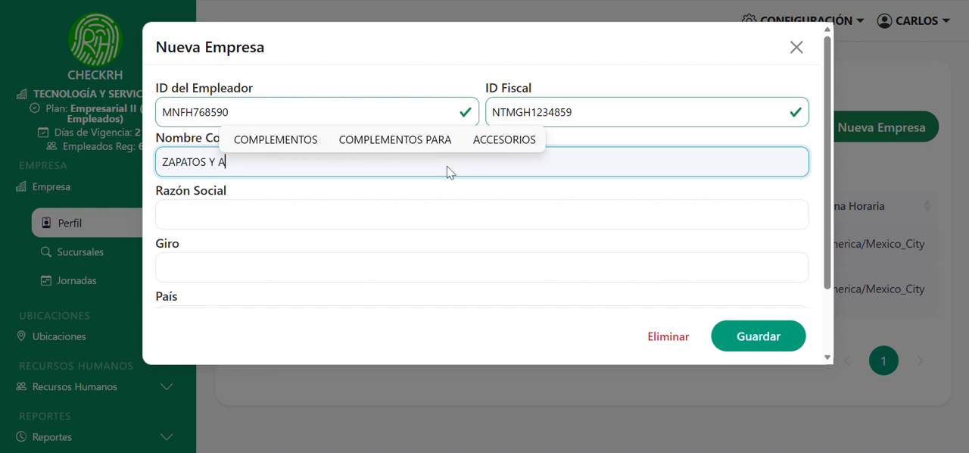
pyautogui.write('CESORIOS ')
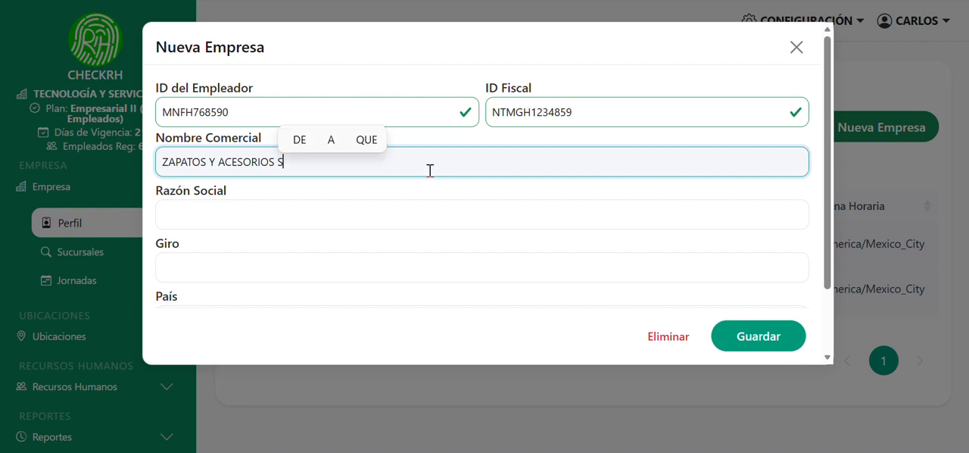
pyautogui.write('SA DE CV')
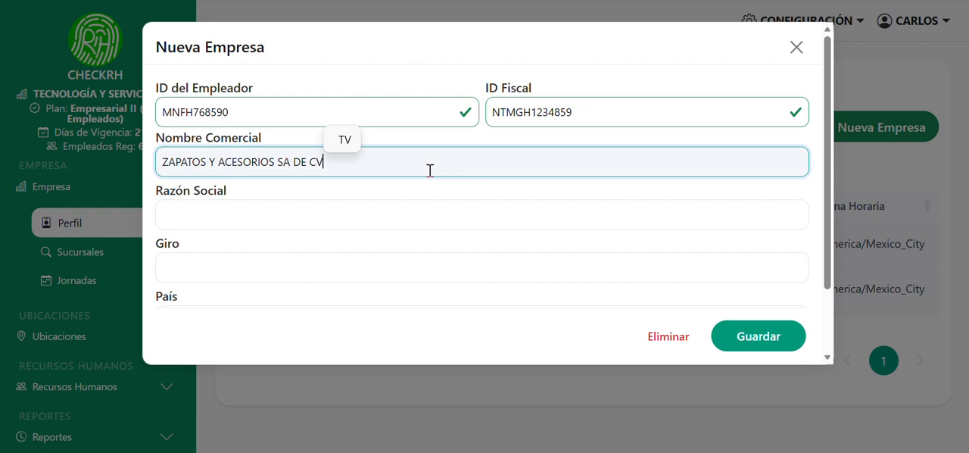
# Set the new company's Razón Social to MN78596PO and its Giro to the saved value INDUSTRIAL
pyautogui.click(366, 219)
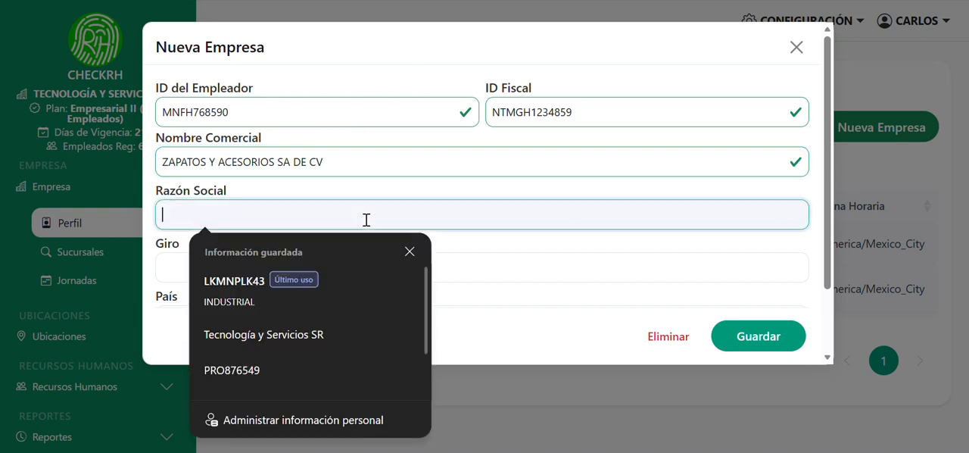
pyautogui.write('MN78596')
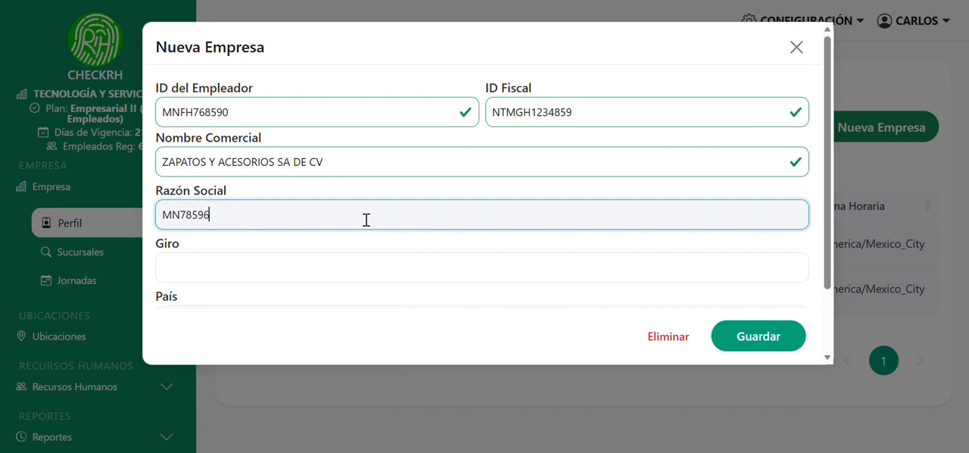
pyautogui.write('PO')
pyautogui.click(334, 269)
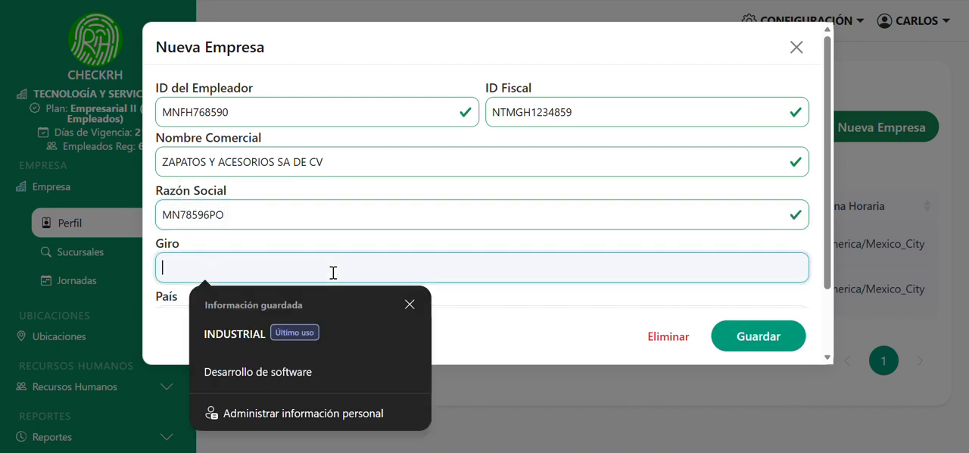
pyautogui.click(252, 335)
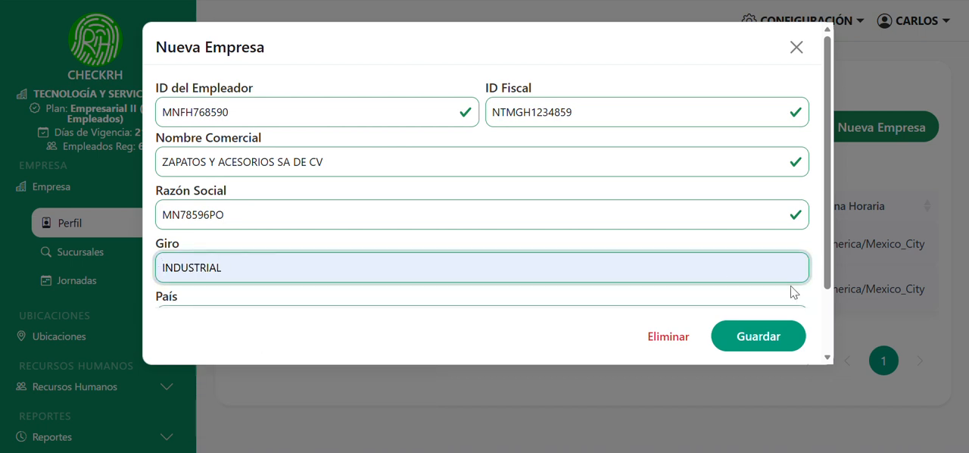
# Keep country México (MX) and time zone America/Mexico_City after checking their options, and save the new company, accepting the confirmation
pyautogui.scroll(-1, 825, 265)
pyautogui.scroll(-2, 823, 264)
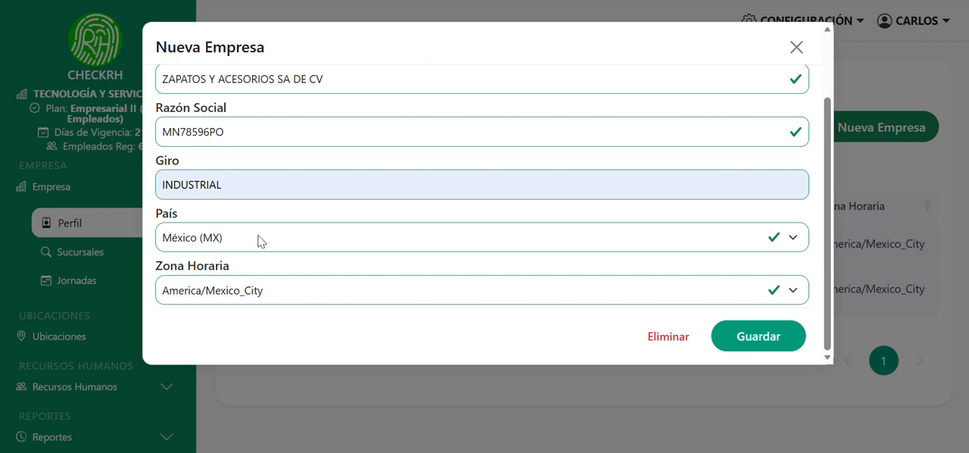
pyautogui.click(793, 240)
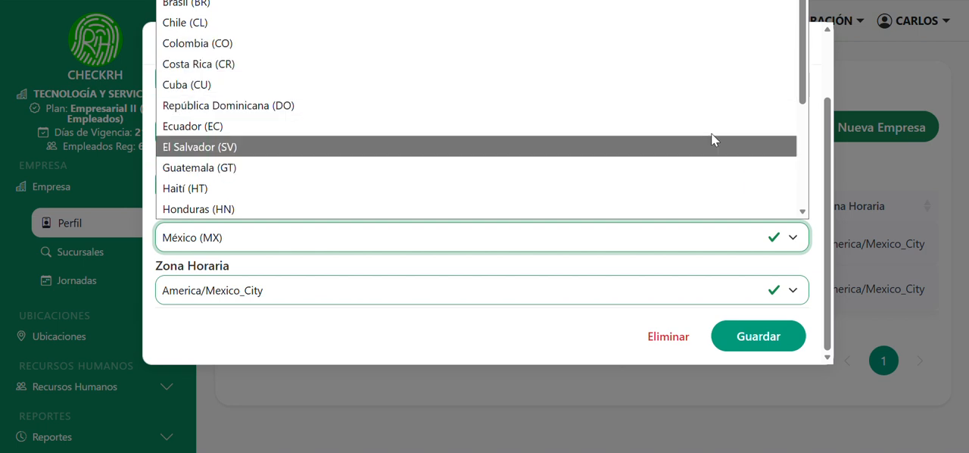
pyautogui.click(793, 293)
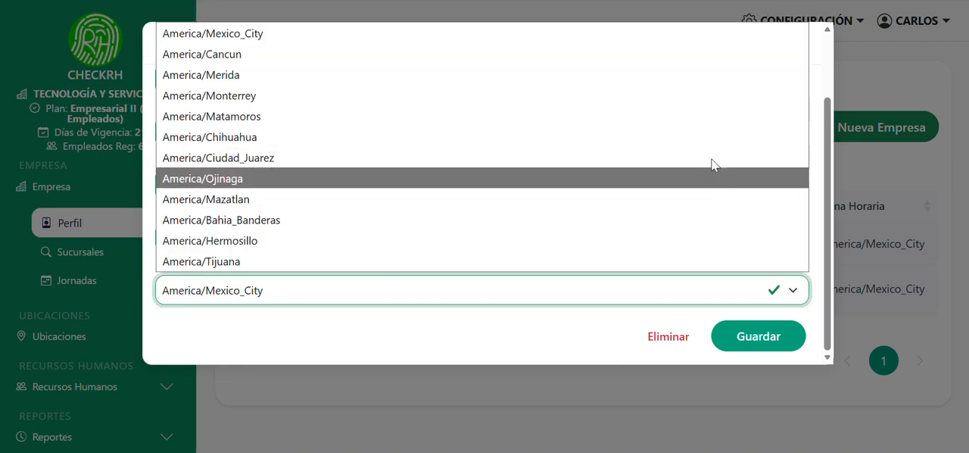
pyautogui.click(619, 337)
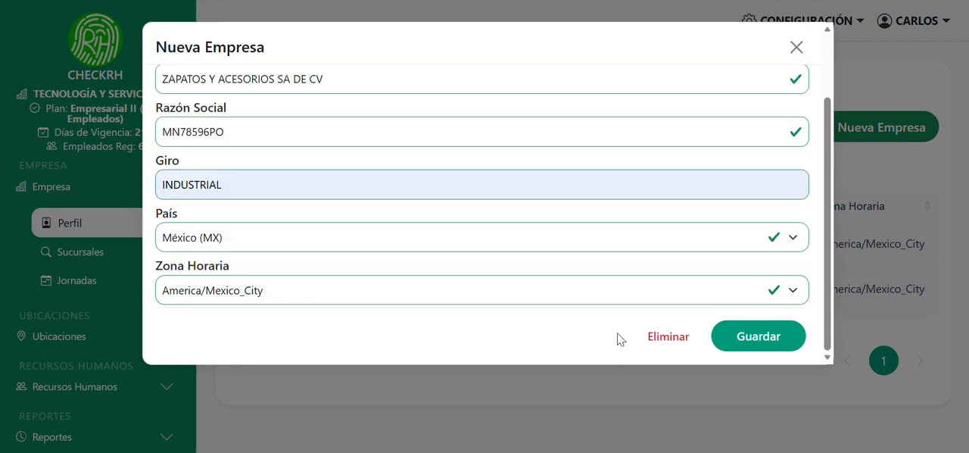
pyautogui.click(748, 338)
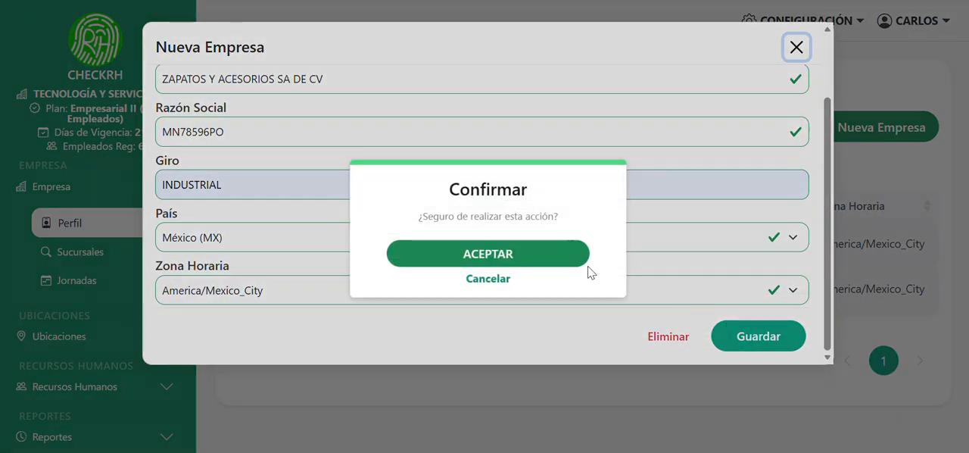
pyautogui.click(573, 266)
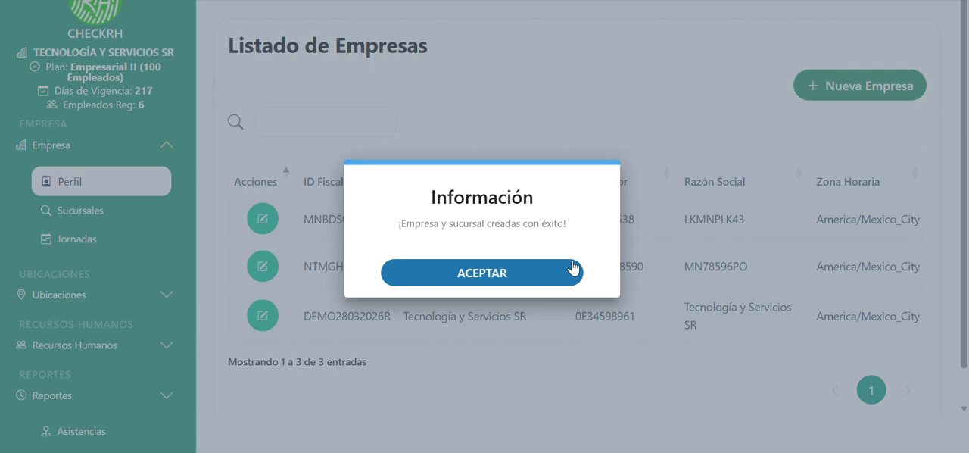
pyautogui.click(573, 268)
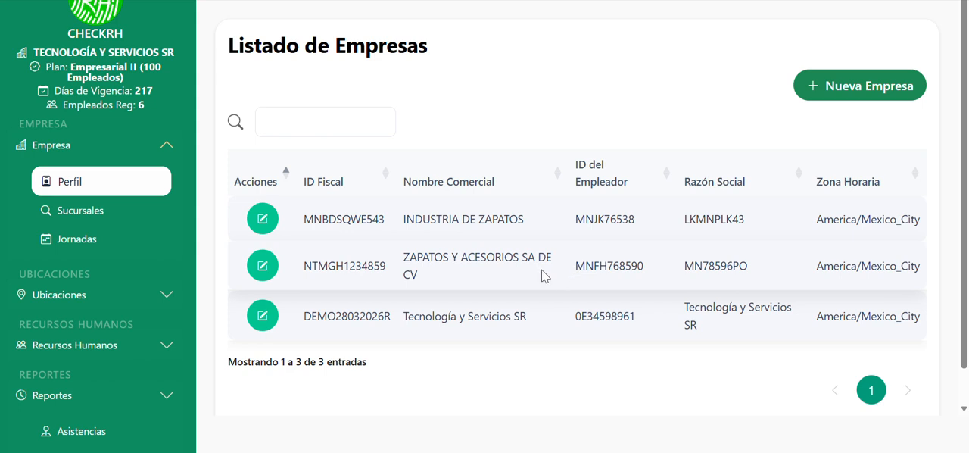